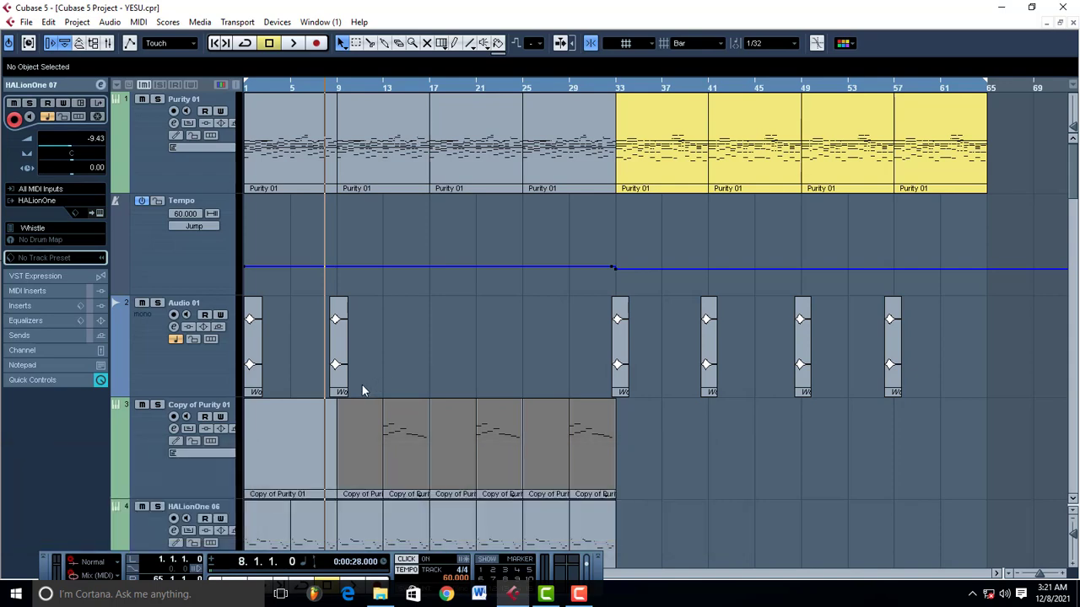
- Scroll the YESU project's track list down and back up to survey the tracks
{"action": "scroll", "coordinate": [362, 385], "scroll_direction": "down", "scroll_amount": 3}
{"action": "scroll", "coordinate": [362, 384], "scroll_direction": "up", "scroll_amount": 3}
{"action": "left_click", "coordinate": [187, 264]}
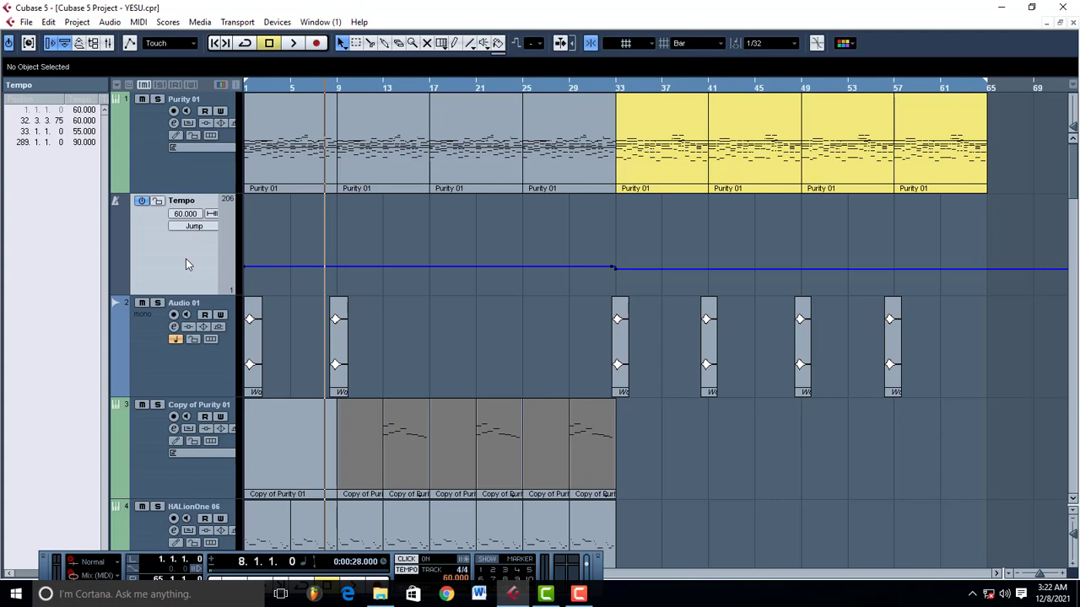
{"action": "left_click", "coordinate": [619, 90]}
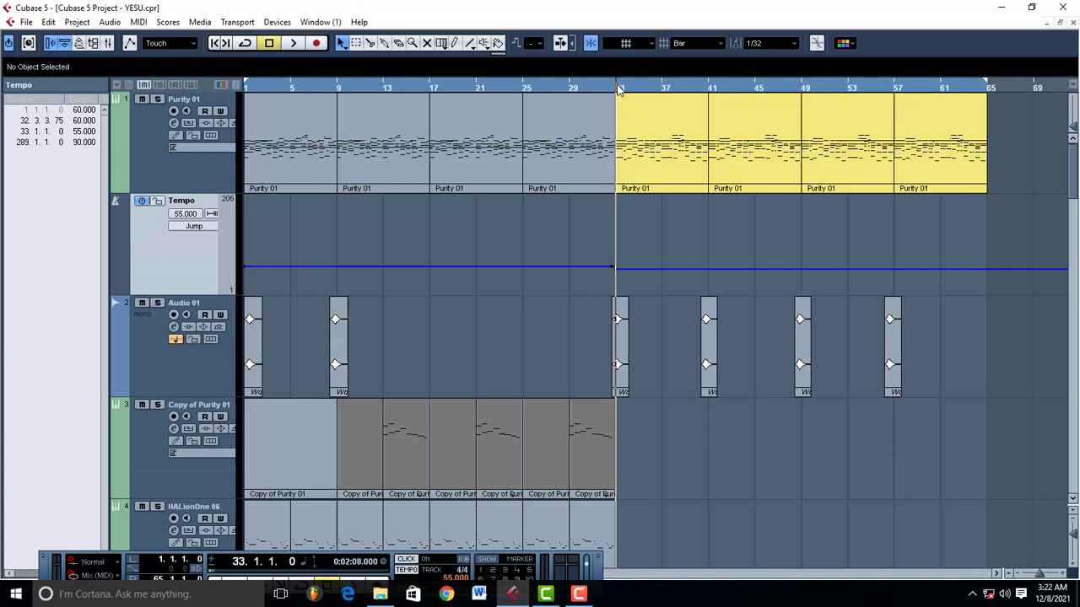
{"action": "left_click", "coordinate": [313, 90]}
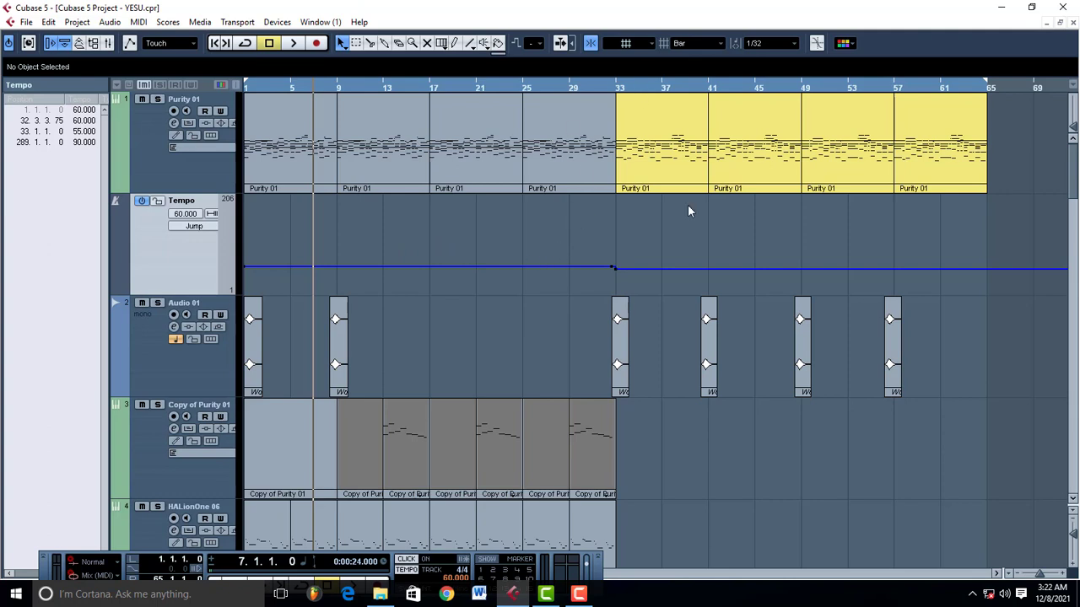
- Play the song from bar 9 while scrolling through the tracks, then stop
{"action": "scroll", "coordinate": [688, 211], "scroll_direction": "down", "scroll_amount": 10}
{"action": "left_click", "coordinate": [336, 88]}
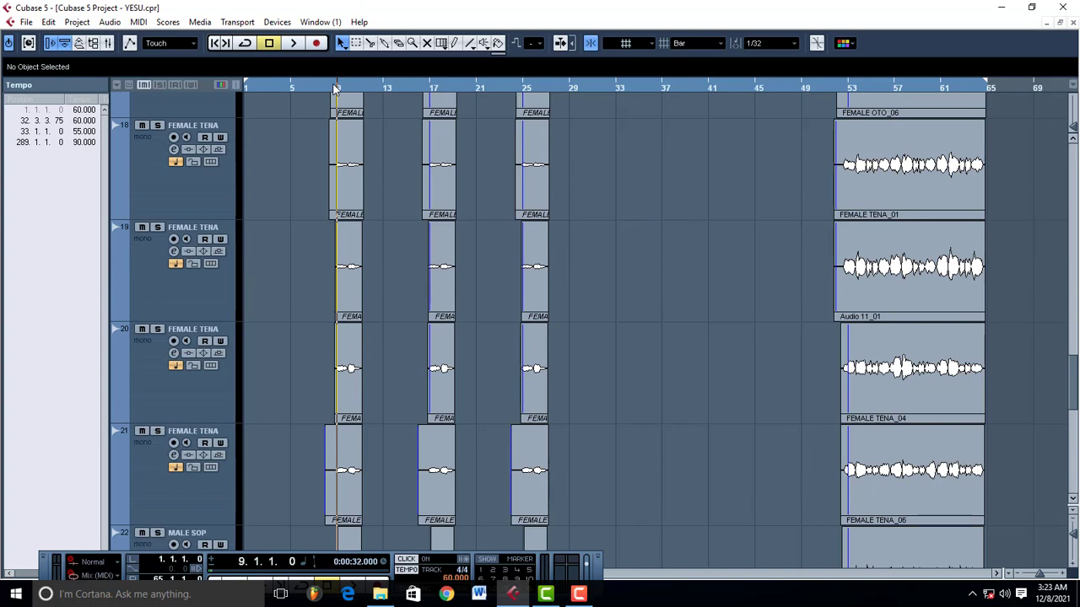
{"action": "key", "text": "space"}
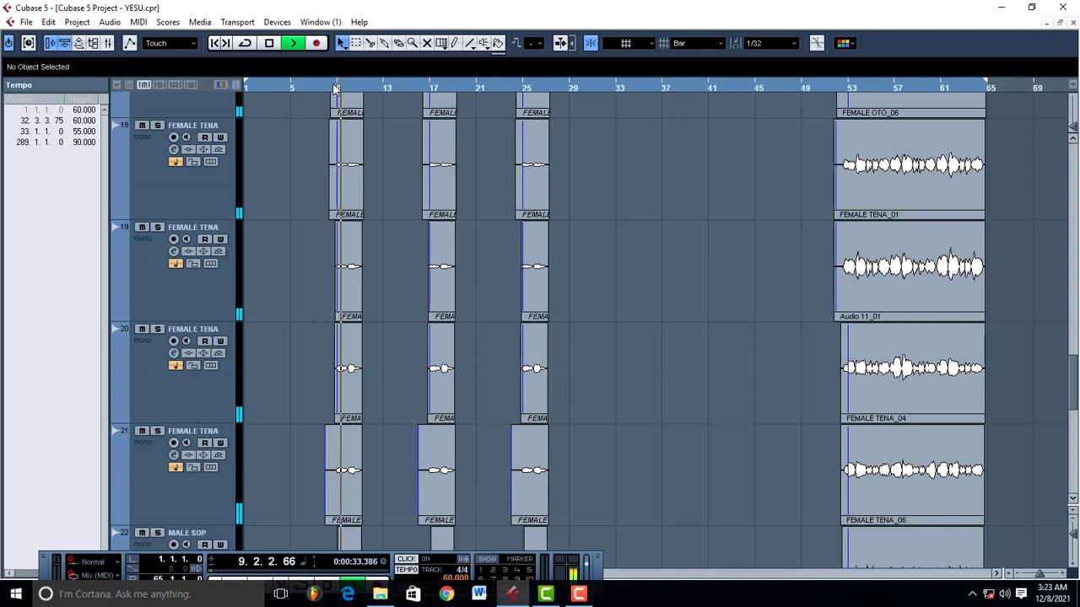
{"action": "scroll", "coordinate": [438, 271], "scroll_direction": "up", "scroll_amount": 6}
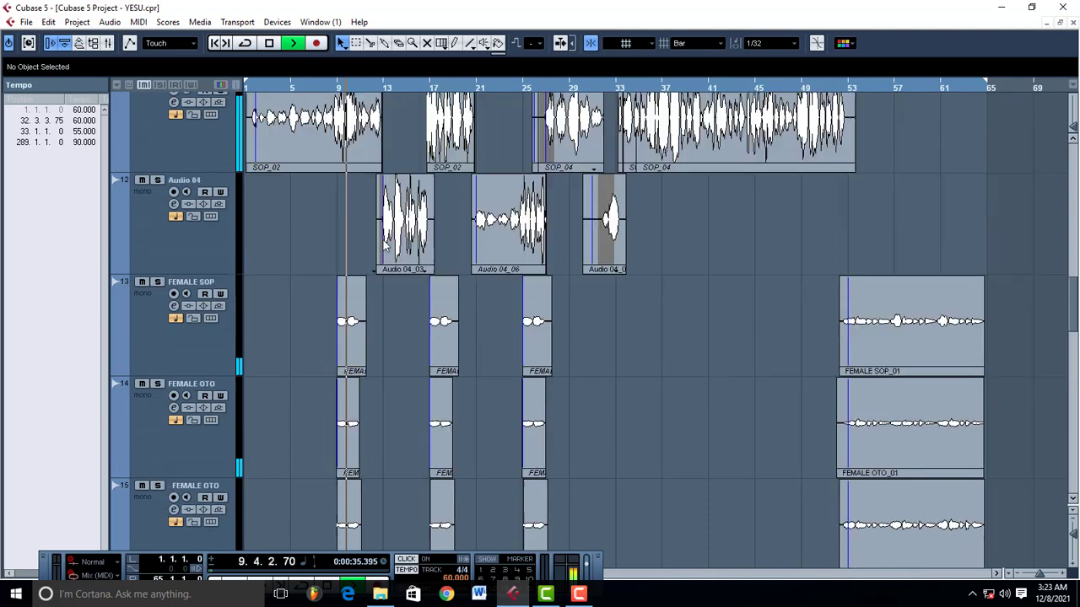
{"action": "scroll", "coordinate": [383, 245], "scroll_direction": "up", "scroll_amount": 6}
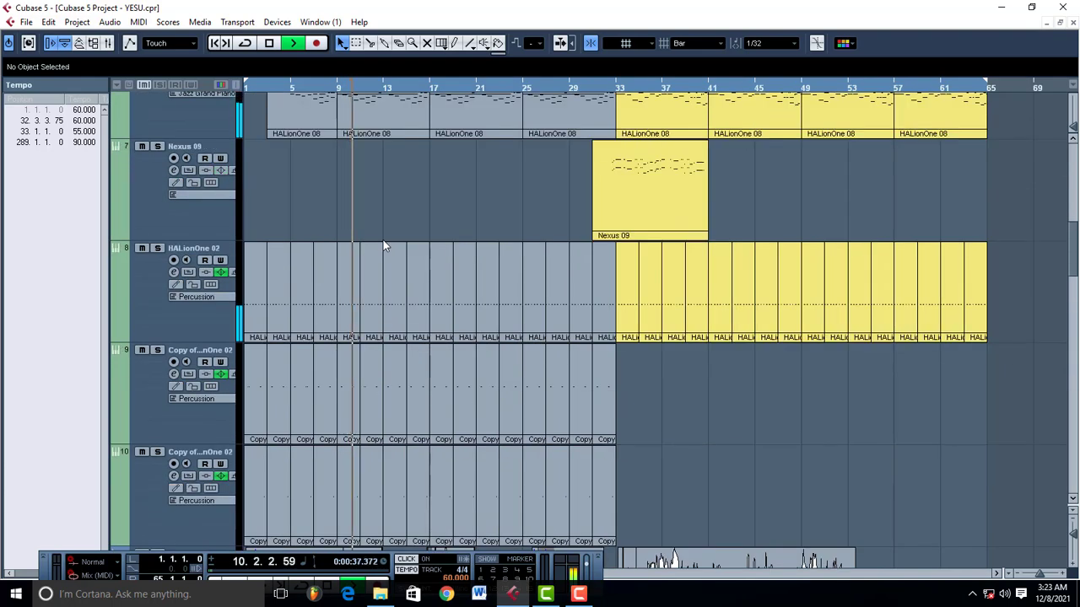
{"action": "scroll", "coordinate": [383, 245], "scroll_direction": "down", "scroll_amount": 1}
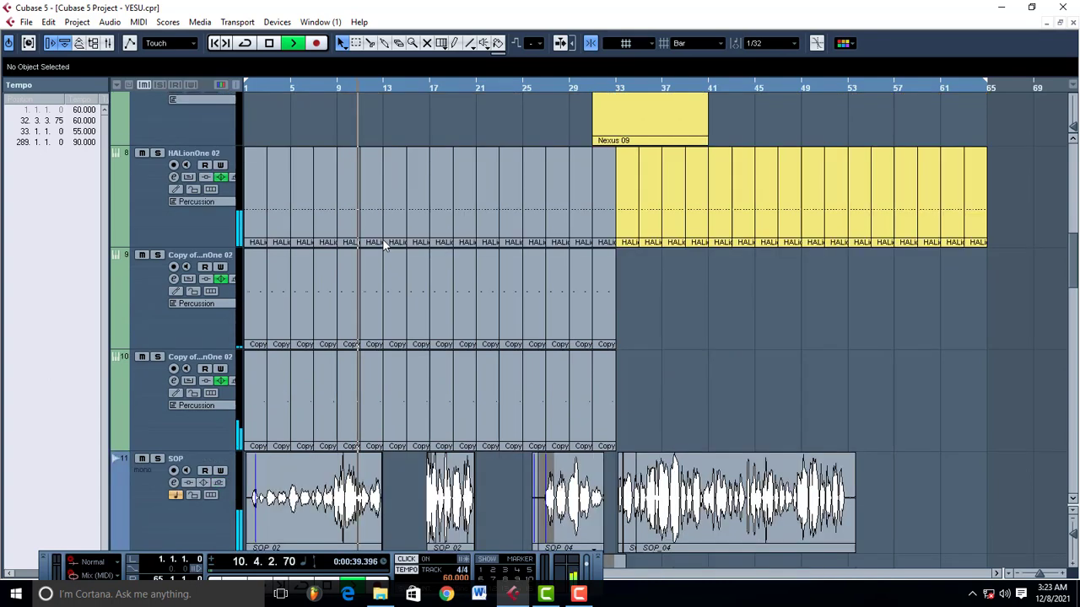
{"action": "scroll", "coordinate": [383, 245], "scroll_direction": "down", "scroll_amount": 3}
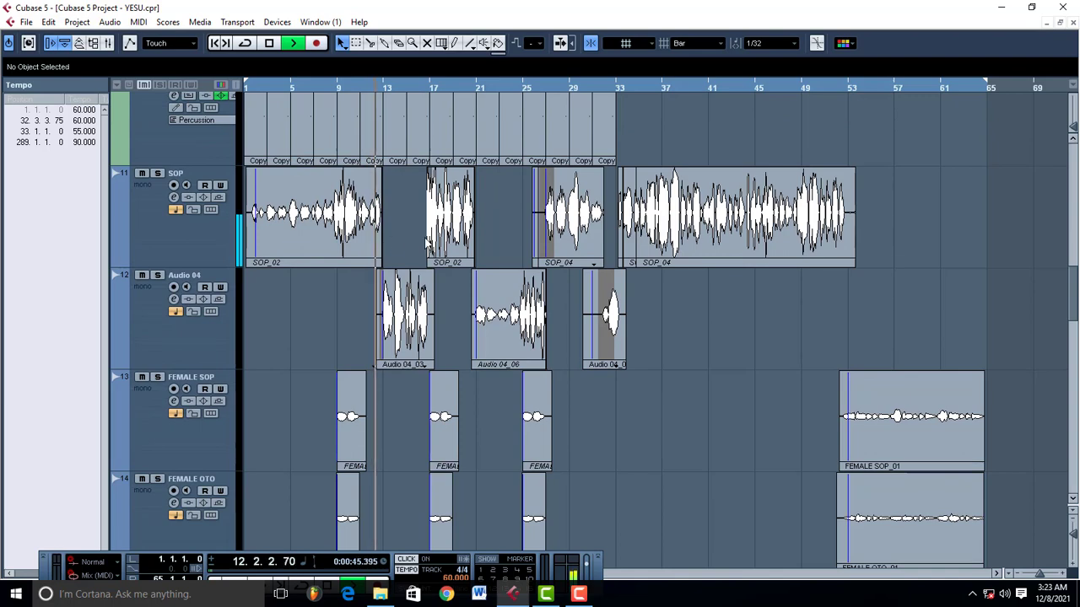
{"action": "key", "text": "space"}
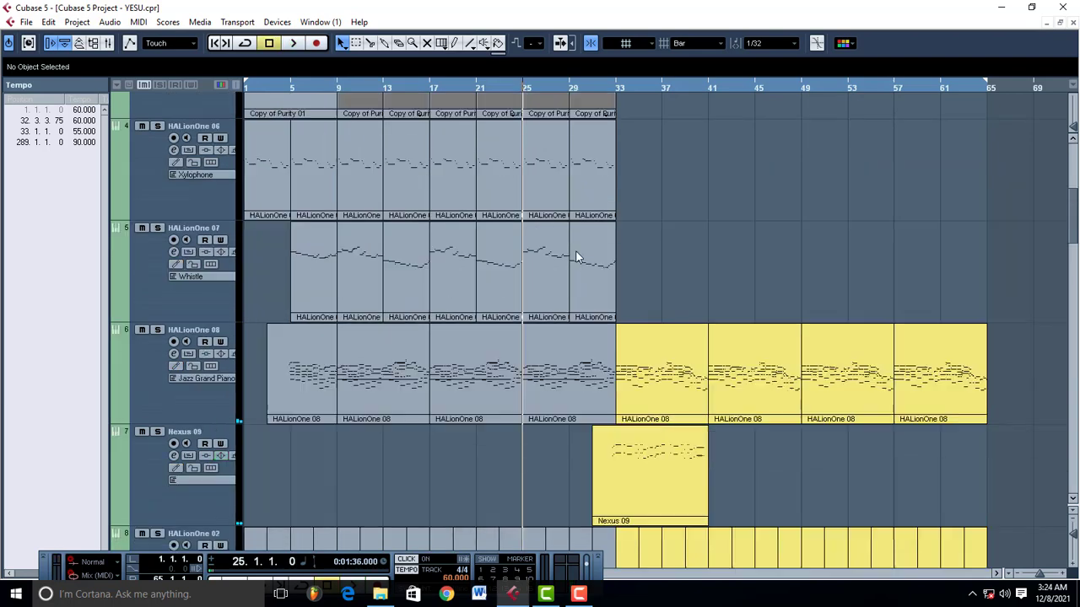
- Start playback again from bar 52 and scroll through the tracks while it plays
{"action": "scroll", "coordinate": [555, 149], "scroll_direction": "up", "scroll_amount": 3}
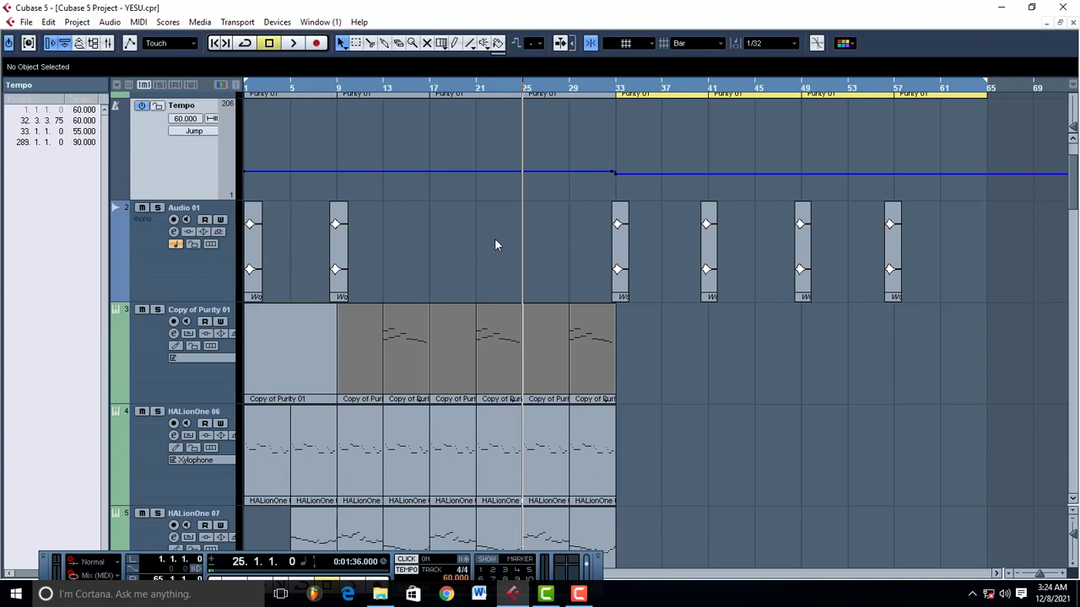
{"action": "scroll", "coordinate": [494, 238], "scroll_direction": "up", "scroll_amount": 2}
{"action": "scroll", "coordinate": [495, 238], "scroll_direction": "down", "scroll_amount": 10}
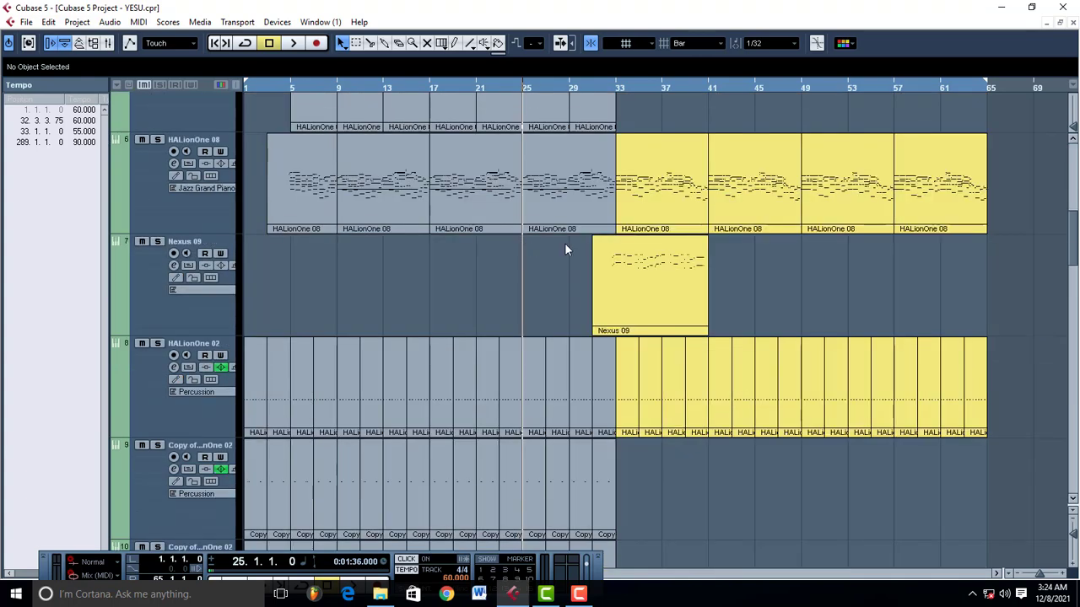
{"action": "left_click", "coordinate": [849, 91]}
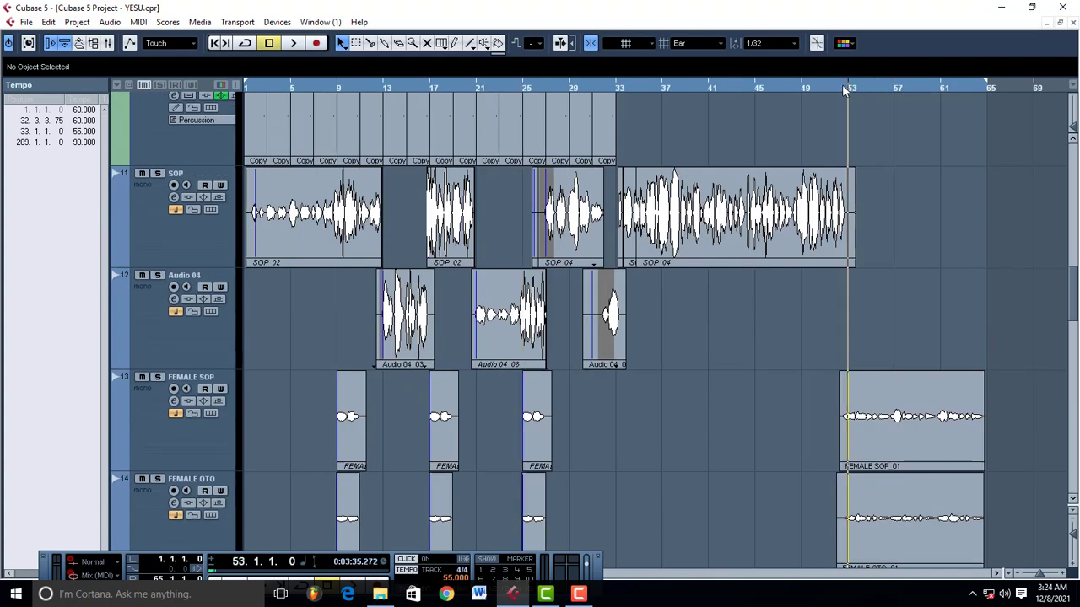
{"action": "left_click", "coordinate": [838, 90]}
{"action": "key", "text": "space"}
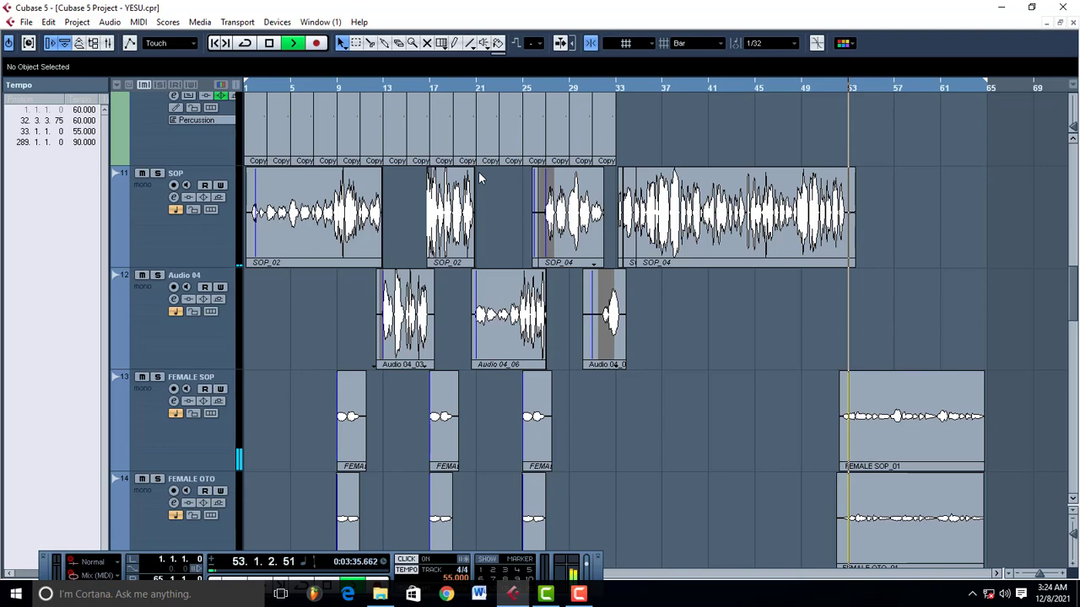
{"action": "scroll", "coordinate": [479, 177], "scroll_direction": "up", "scroll_amount": 2}
{"action": "scroll", "coordinate": [478, 178], "scroll_direction": "down", "scroll_amount": 7}
{"action": "scroll", "coordinate": [479, 177], "scroll_direction": "down", "scroll_amount": 5}
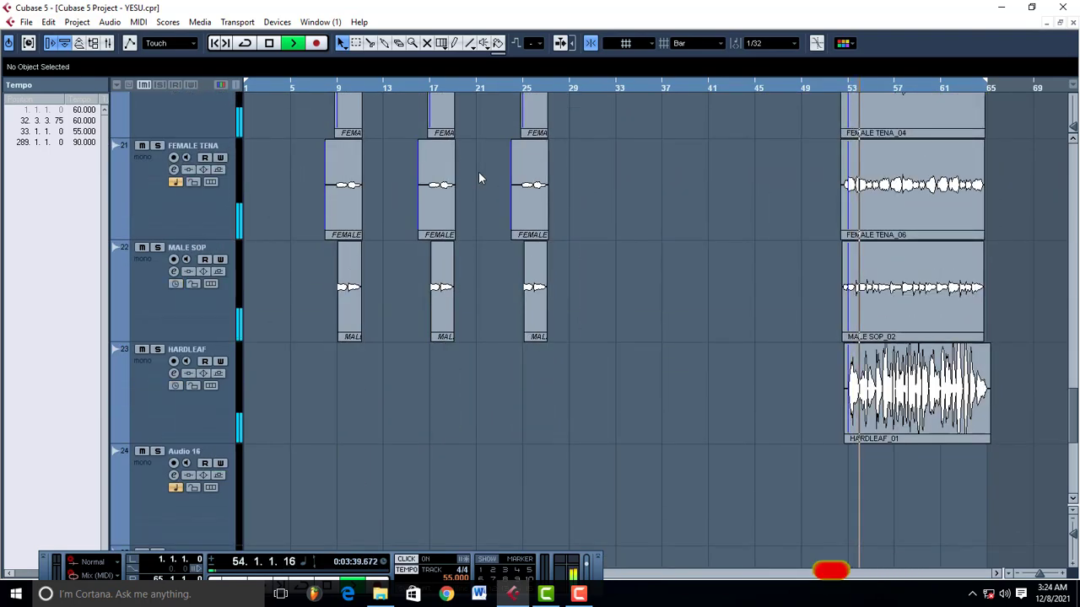
{"action": "scroll", "coordinate": [478, 177], "scroll_direction": "up", "scroll_amount": 7}
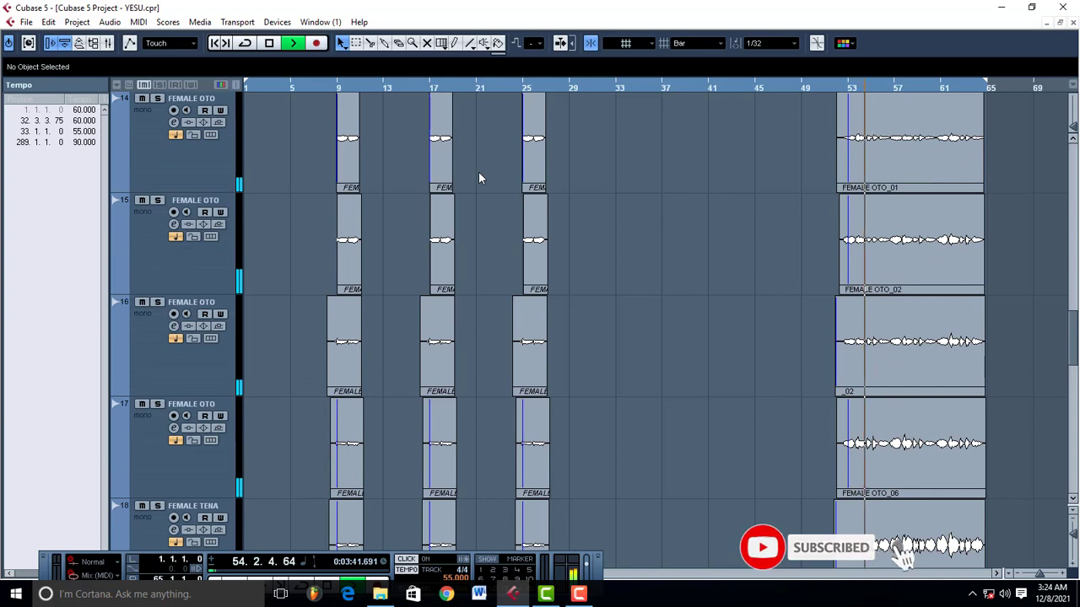
{"action": "scroll", "coordinate": [478, 177], "scroll_direction": "up", "scroll_amount": 6}
{"action": "scroll", "coordinate": [478, 172], "scroll_direction": "up", "scroll_amount": 1}
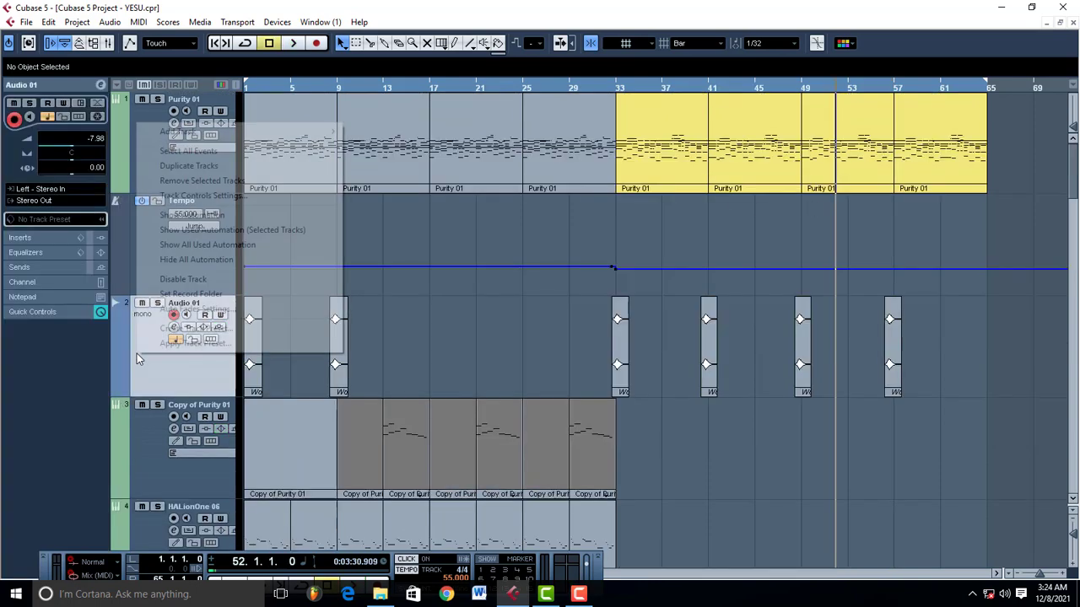
- Try Add Tempo Track from the track context menu and dismiss the 'tempo track already exists' warning
{"action": "right_click", "coordinate": [137, 354]}
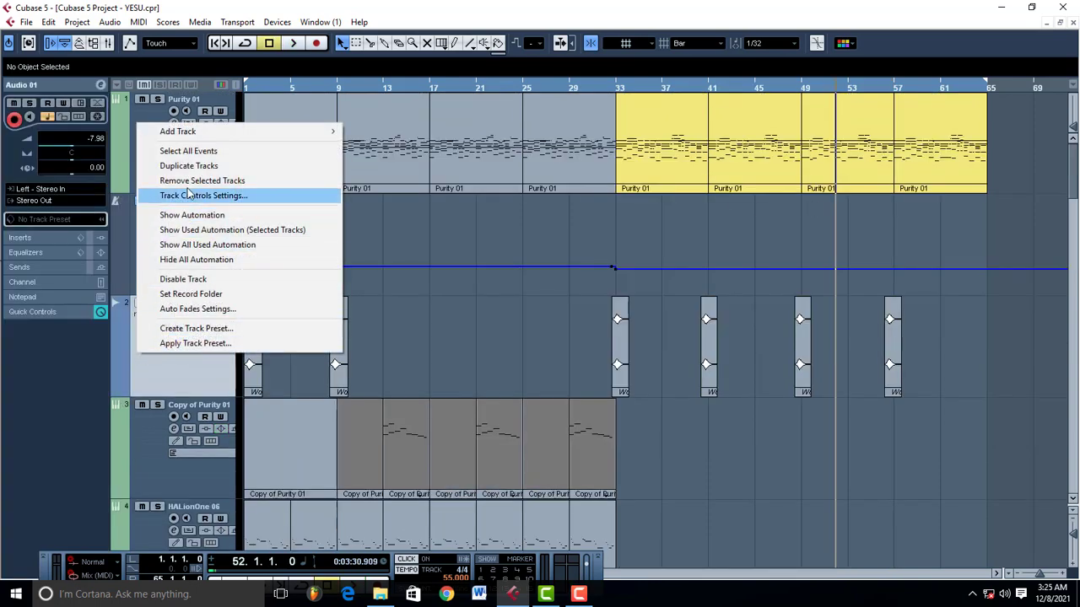
{"action": "mouse_move", "coordinate": [207, 135]}
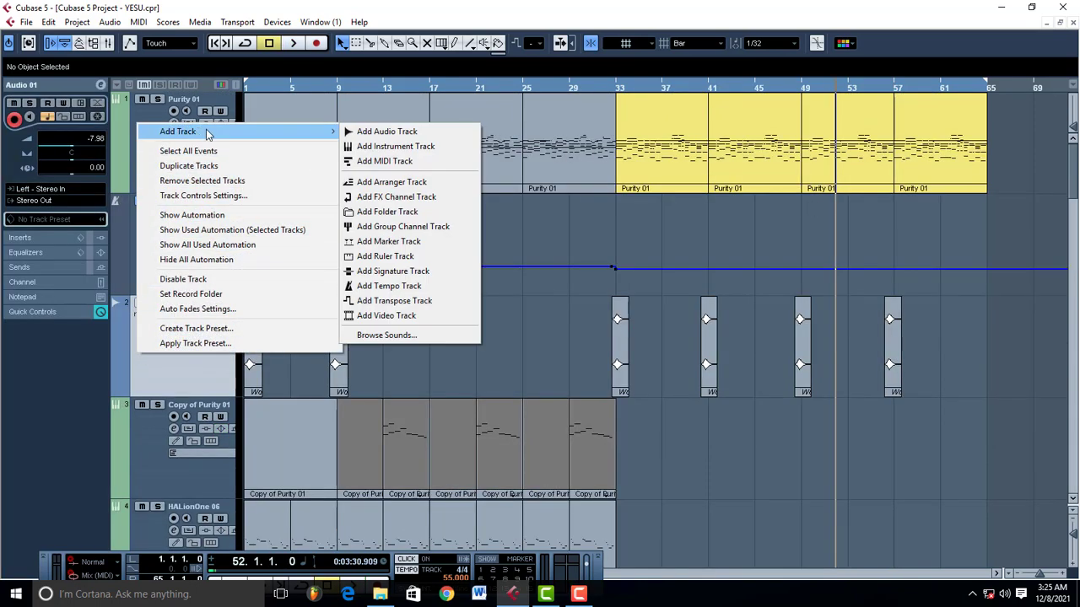
{"action": "left_click", "coordinate": [412, 288]}
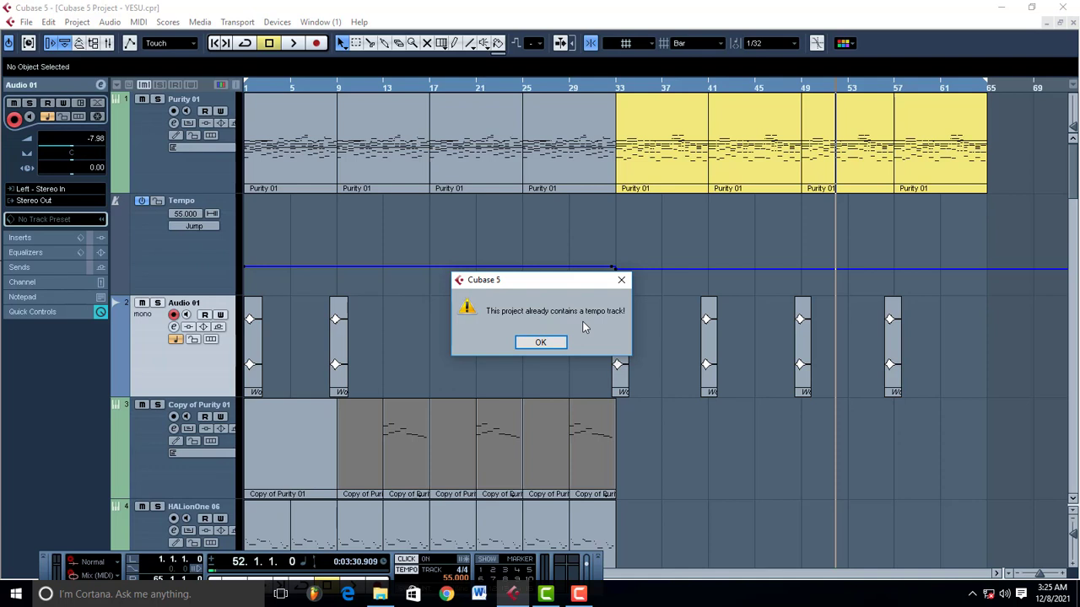
{"action": "left_click", "coordinate": [540, 342]}
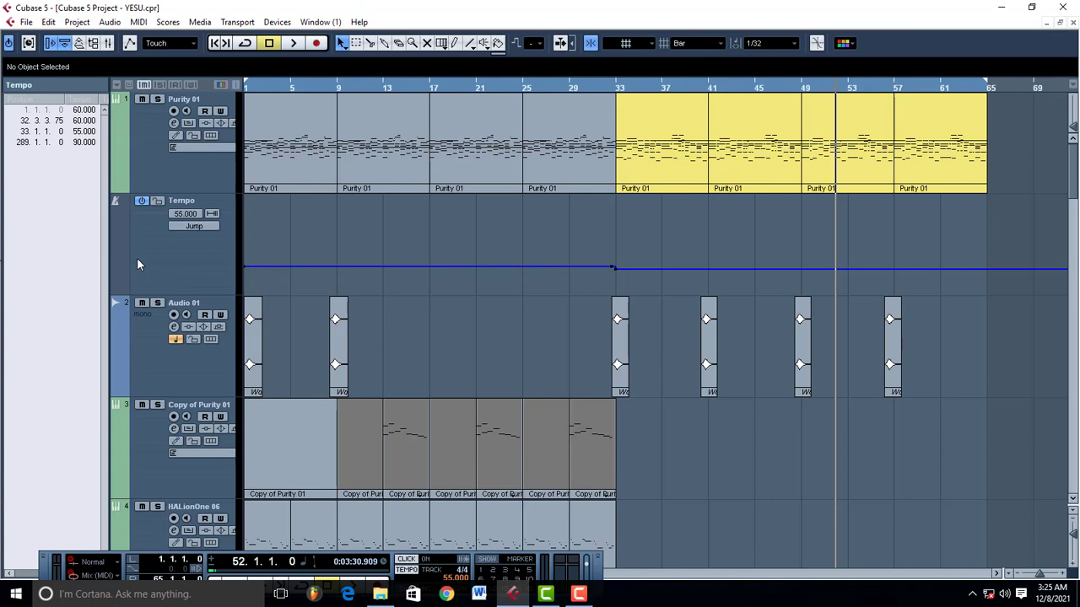
- Add a tempo point at bar 9, raise it to 110 BPM, and play from bar 7
{"action": "left_click", "coordinate": [161, 368]}
{"action": "left_click", "coordinate": [164, 266]}
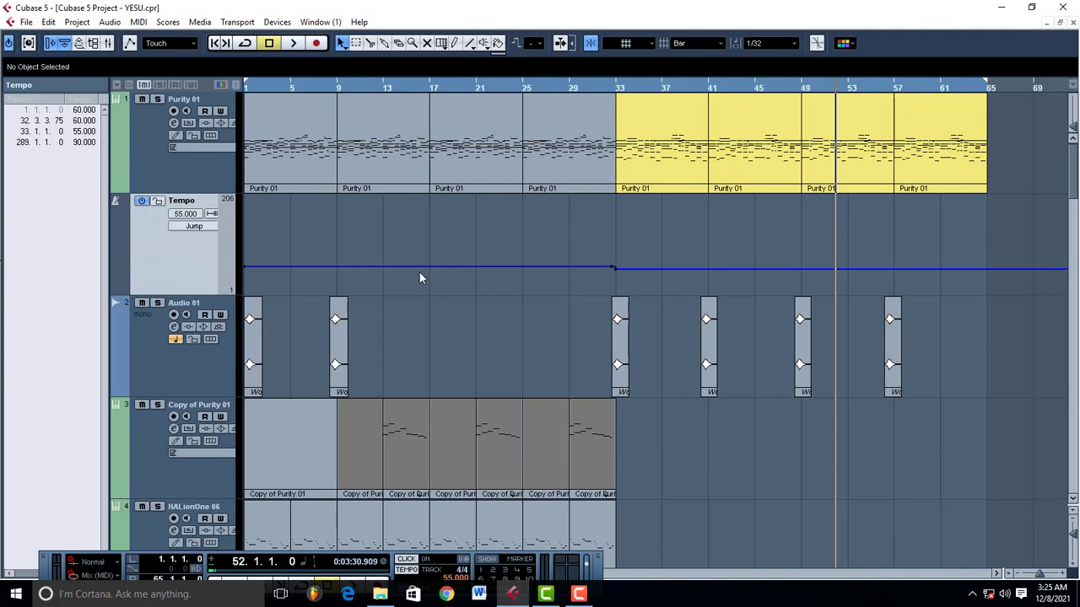
{"action": "left_click", "coordinate": [339, 265]}
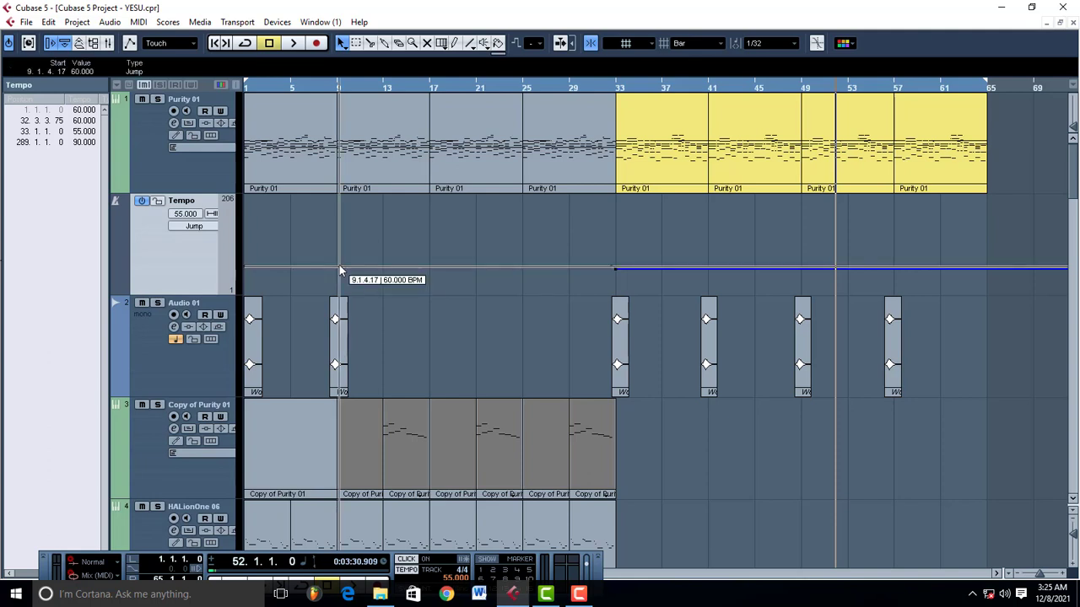
{"action": "left_click_drag", "start_coordinate": [339, 265], "coordinate": [340, 242]}
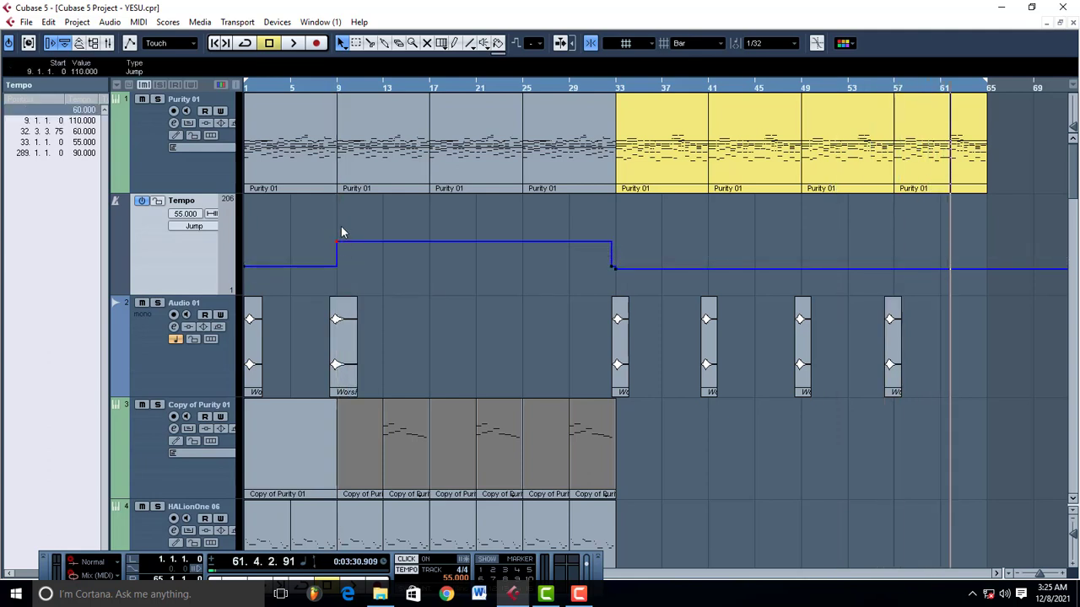
{"action": "double_click", "coordinate": [317, 92]}
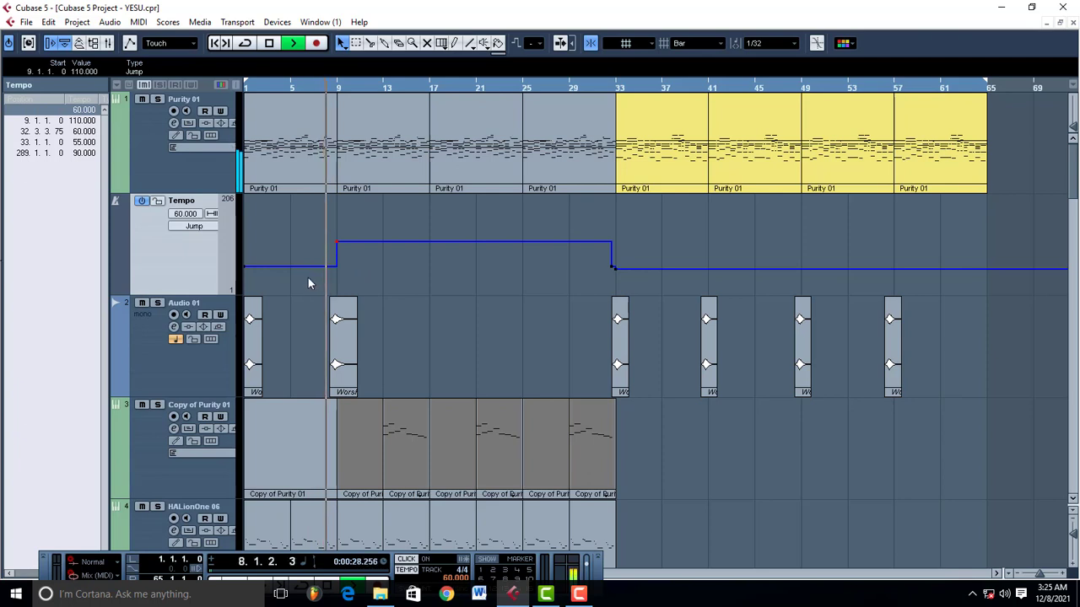
- Briefly mute Audio 01 and solo Purity 01, stop playback, then unsolo Purity 01
{"action": "left_click", "coordinate": [142, 303]}
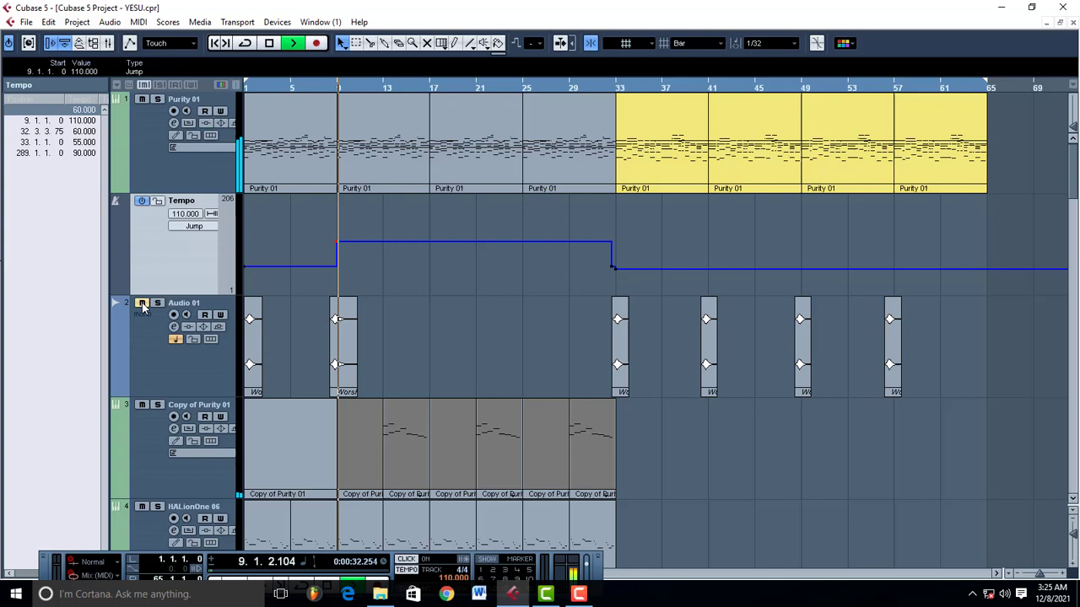
{"action": "left_click", "coordinate": [142, 303]}
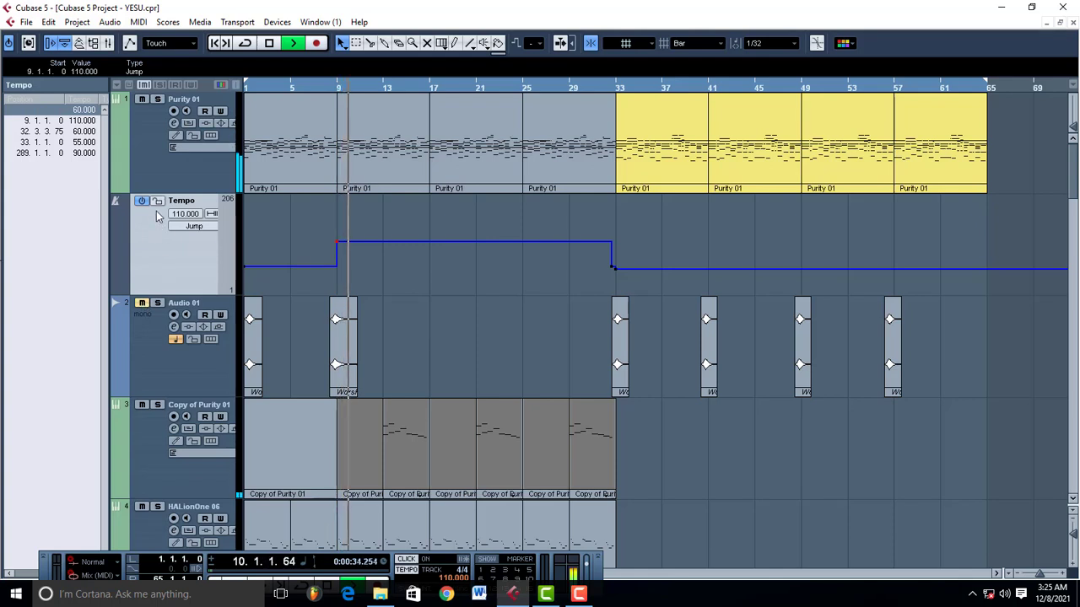
{"action": "left_click", "coordinate": [160, 100]}
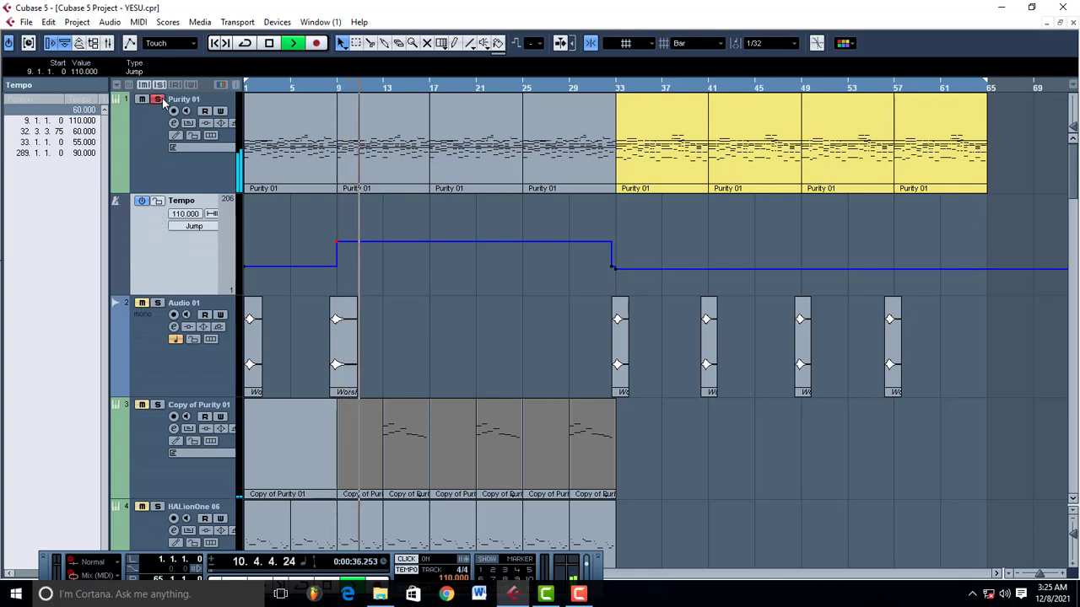
{"action": "key", "text": "space"}
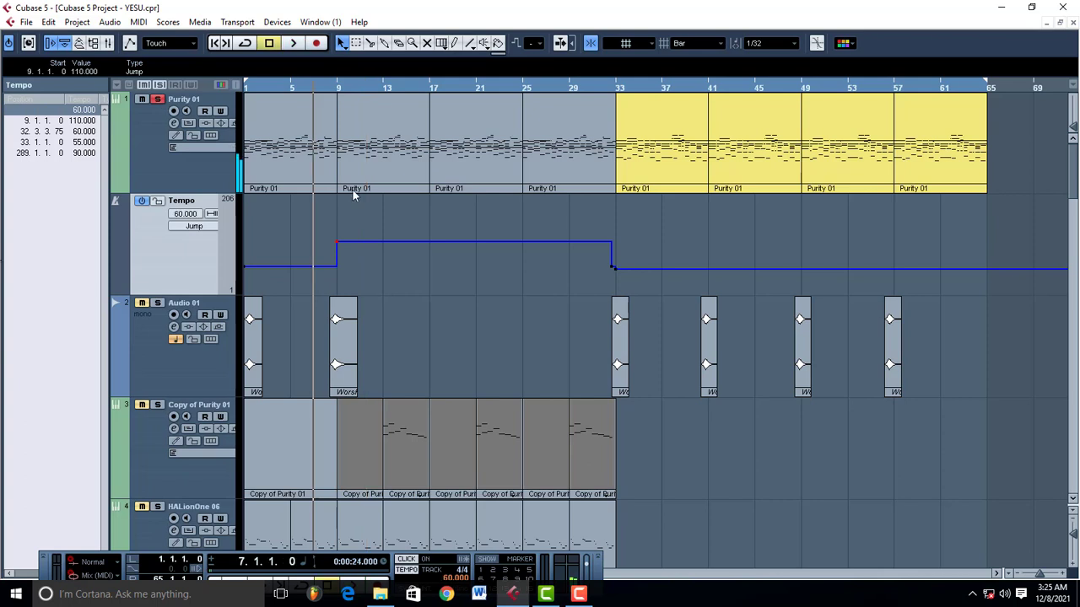
{"action": "left_click", "coordinate": [157, 99]}
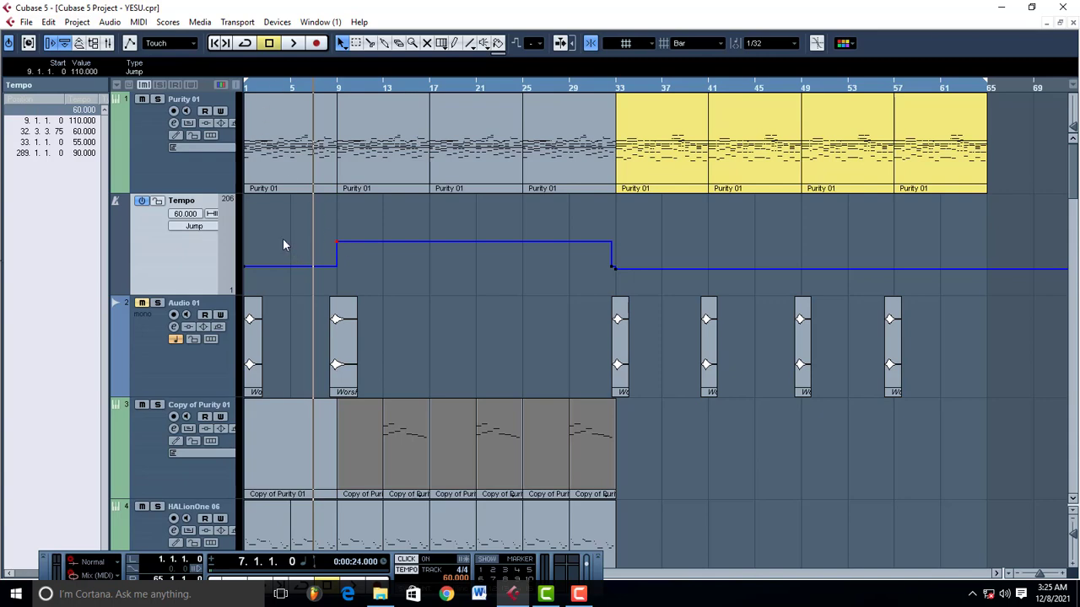
- Delete the 110 BPM tempo point at bar 9 so the tempo stays at 60
{"action": "scroll", "coordinate": [398, 349], "scroll_direction": "down", "scroll_amount": 10}
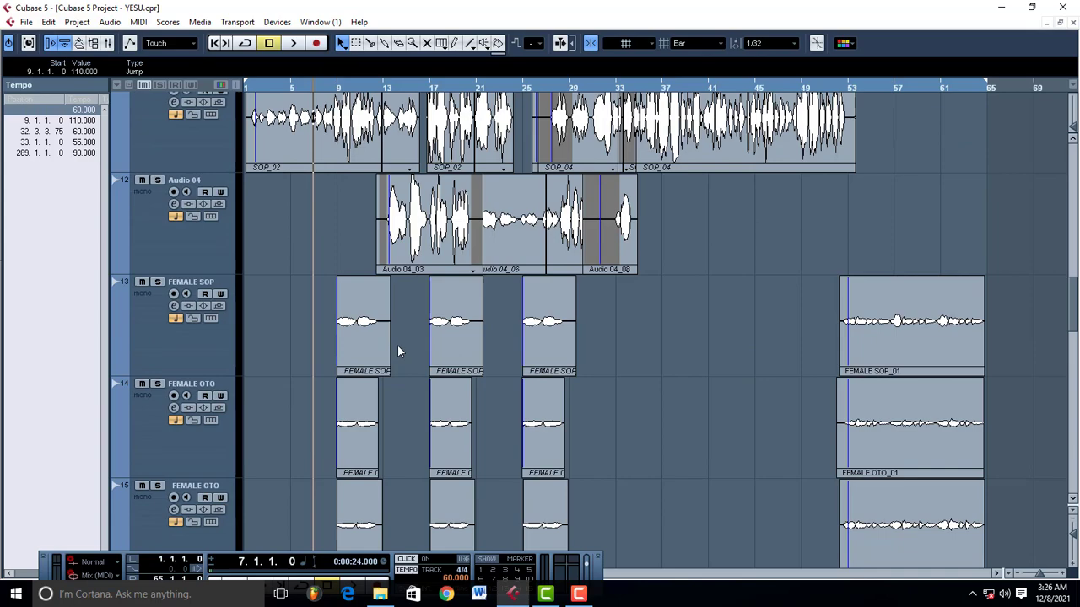
{"action": "scroll", "coordinate": [398, 388], "scroll_direction": "down", "scroll_amount": 5}
{"action": "scroll", "coordinate": [396, 423], "scroll_direction": "up", "scroll_amount": 11}
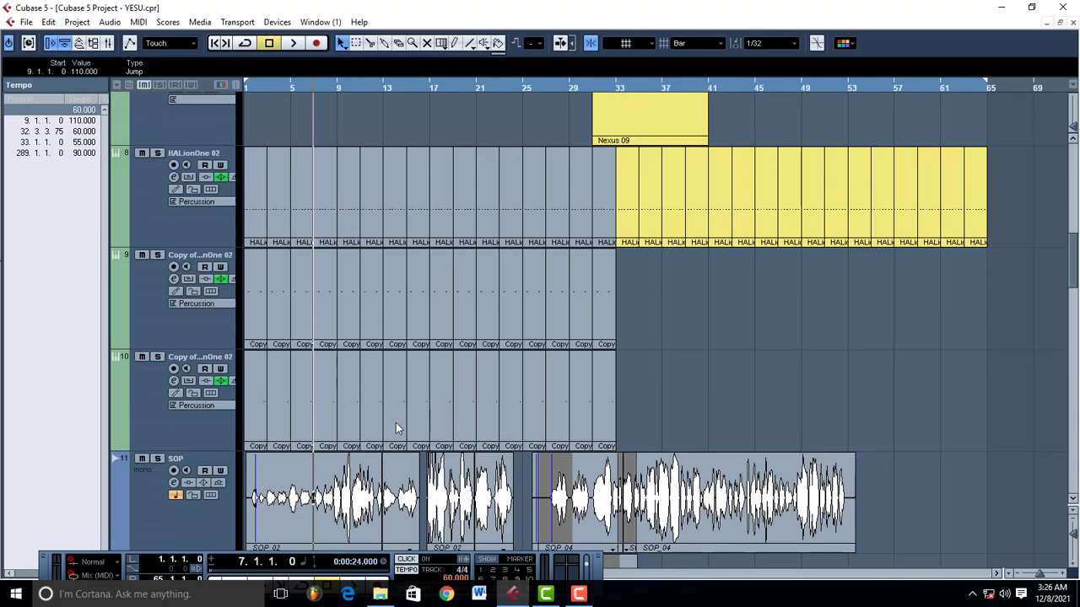
{"action": "scroll", "coordinate": [389, 272], "scroll_direction": "up", "scroll_amount": 5}
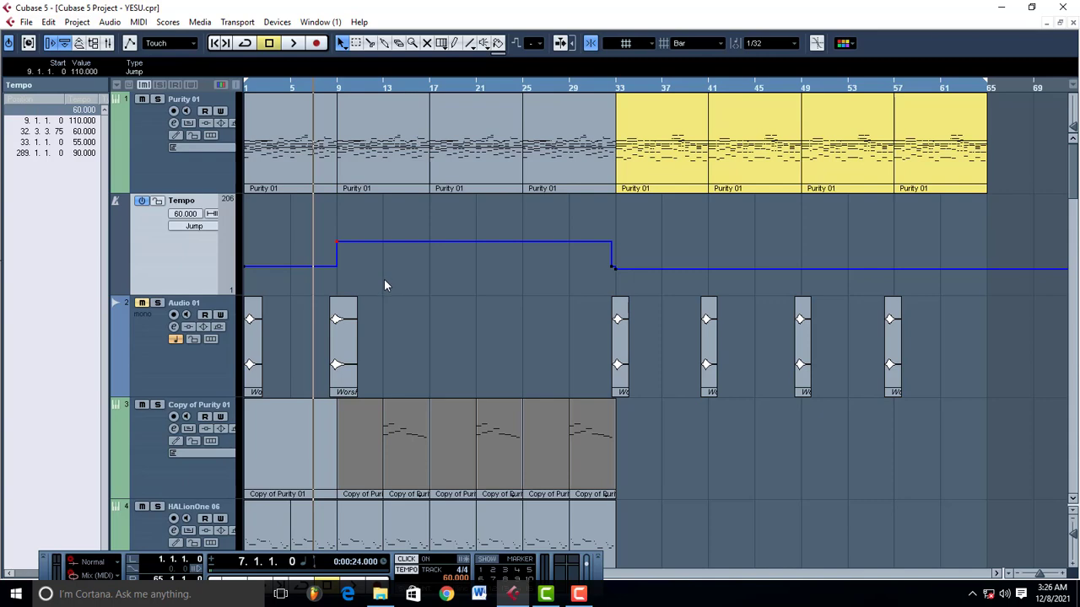
{"action": "key", "text": "Delete"}
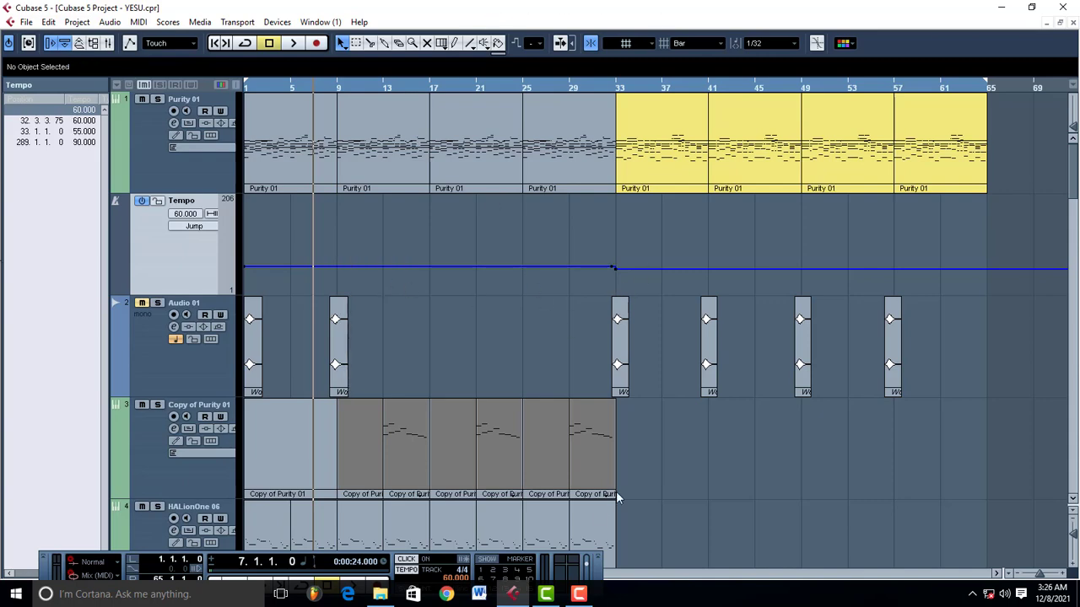
- Mute the Group 1 track
{"action": "scroll", "coordinate": [551, 333], "scroll_direction": "down", "scroll_amount": 10}
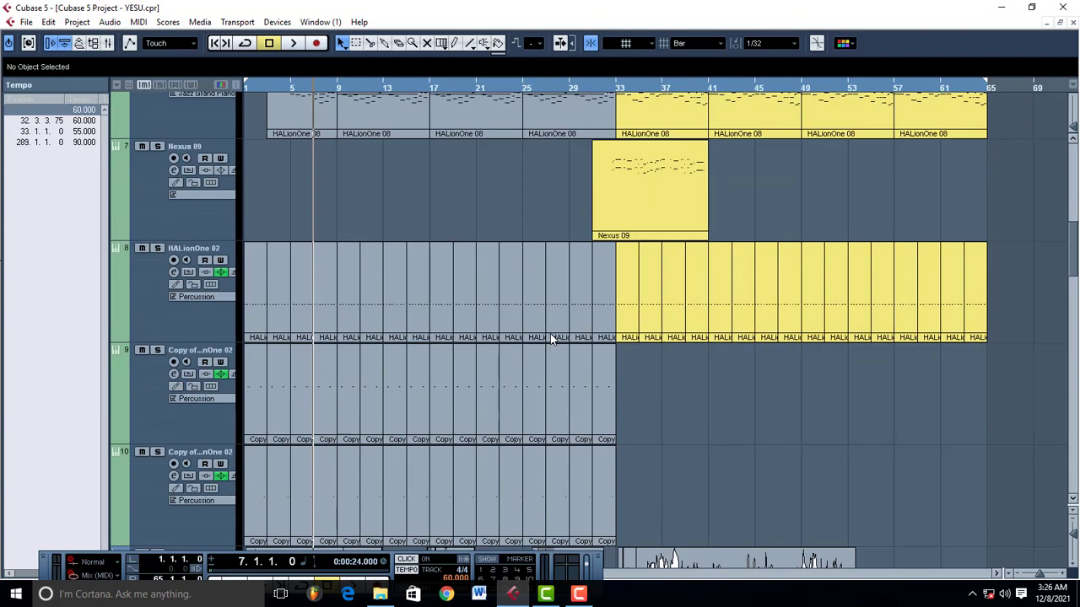
{"action": "scroll", "coordinate": [550, 333], "scroll_direction": "down", "scroll_amount": 10}
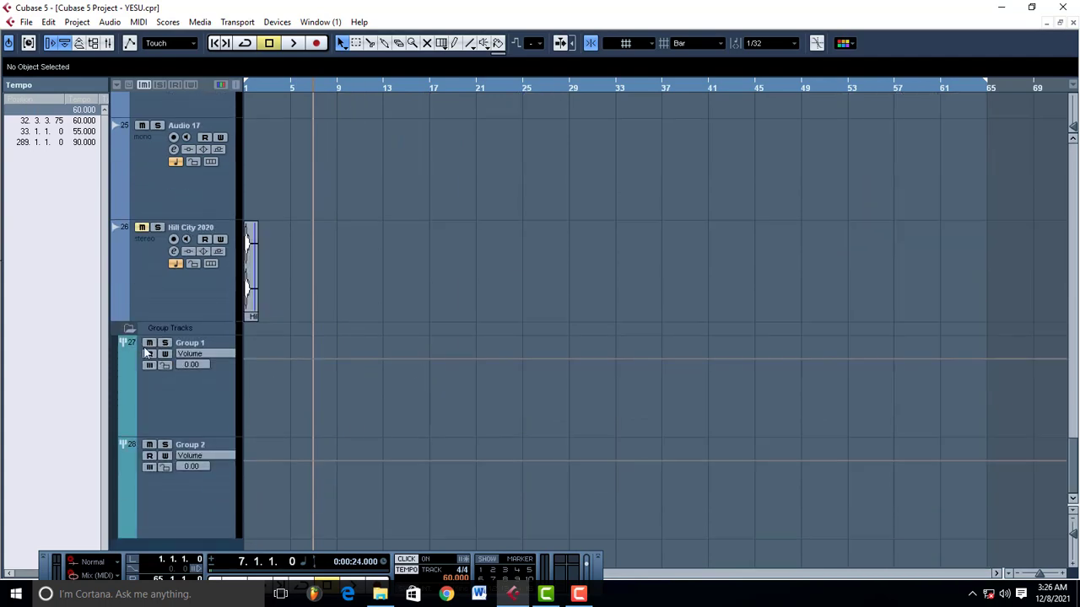
{"action": "left_click", "coordinate": [149, 342]}
{"action": "scroll", "coordinate": [553, 281], "scroll_direction": "up", "scroll_amount": 15}
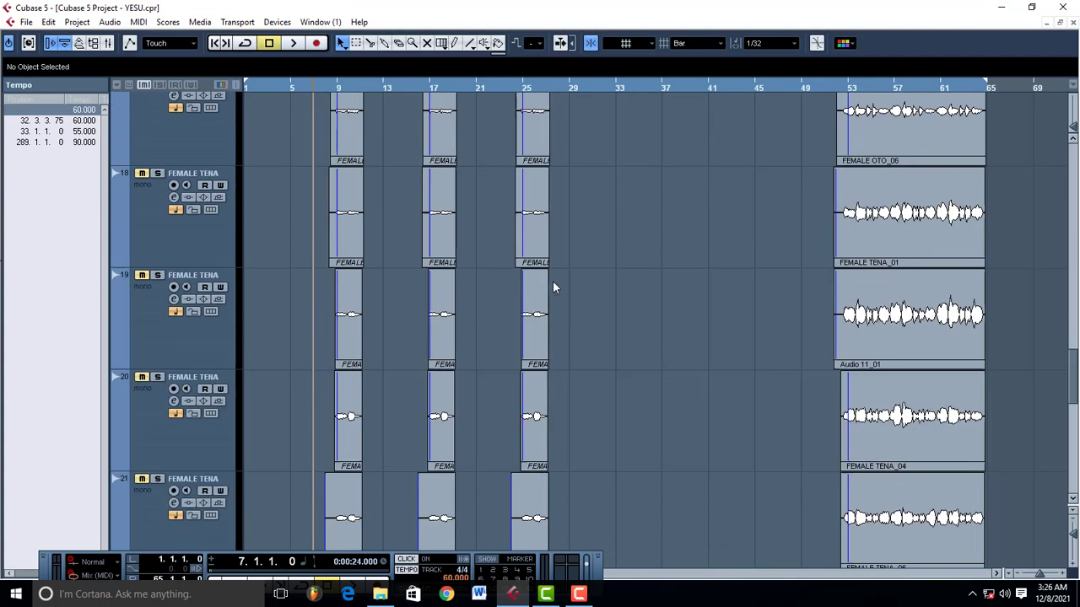
{"action": "scroll", "coordinate": [530, 268], "scroll_direction": "up", "scroll_amount": 8}
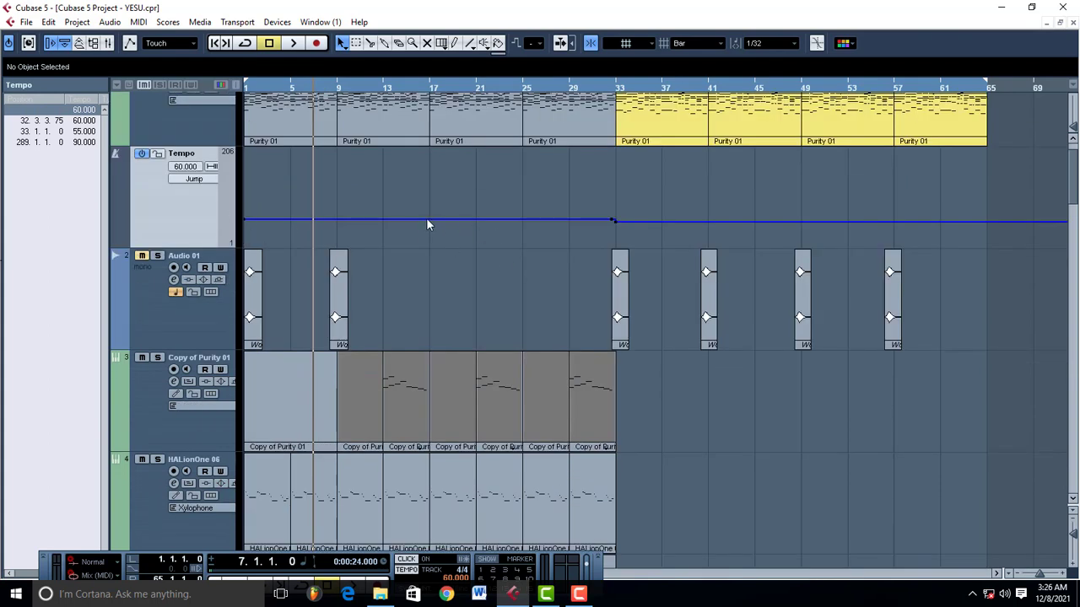
- Add tempo points and raise the tempo to 90 BPM at bar 41
{"action": "left_click", "coordinate": [430, 220]}
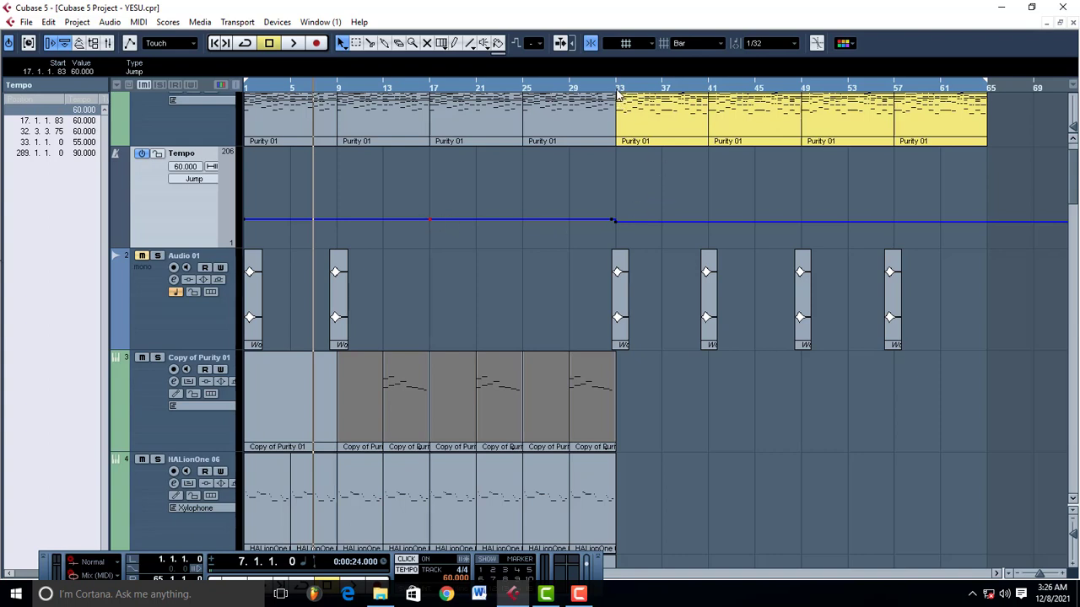
{"action": "left_click", "coordinate": [709, 89]}
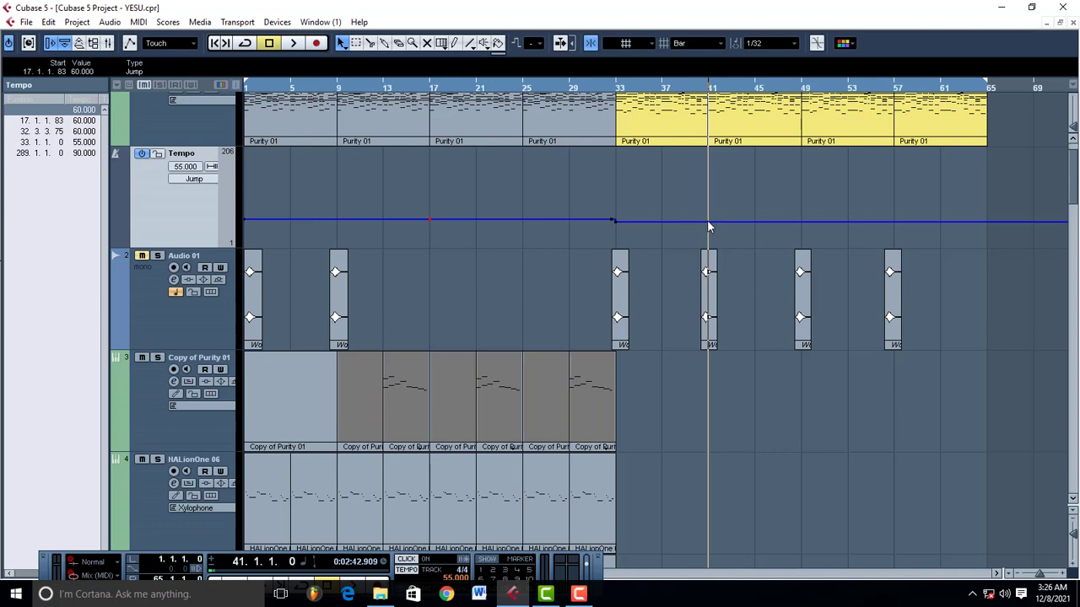
{"action": "left_click_drag", "start_coordinate": [709, 226], "coordinate": [709, 207]}
{"action": "left_click", "coordinate": [707, 196]}
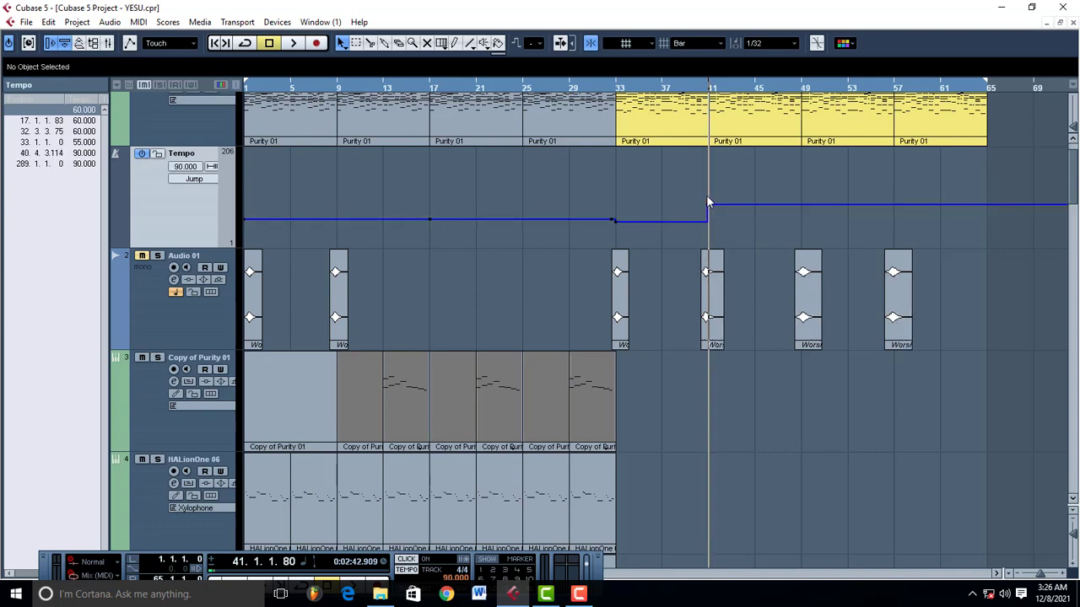
- Play from bar 40 to hear the tempo rise, then stop
{"action": "left_click", "coordinate": [697, 90]}
{"action": "key", "text": "space"}
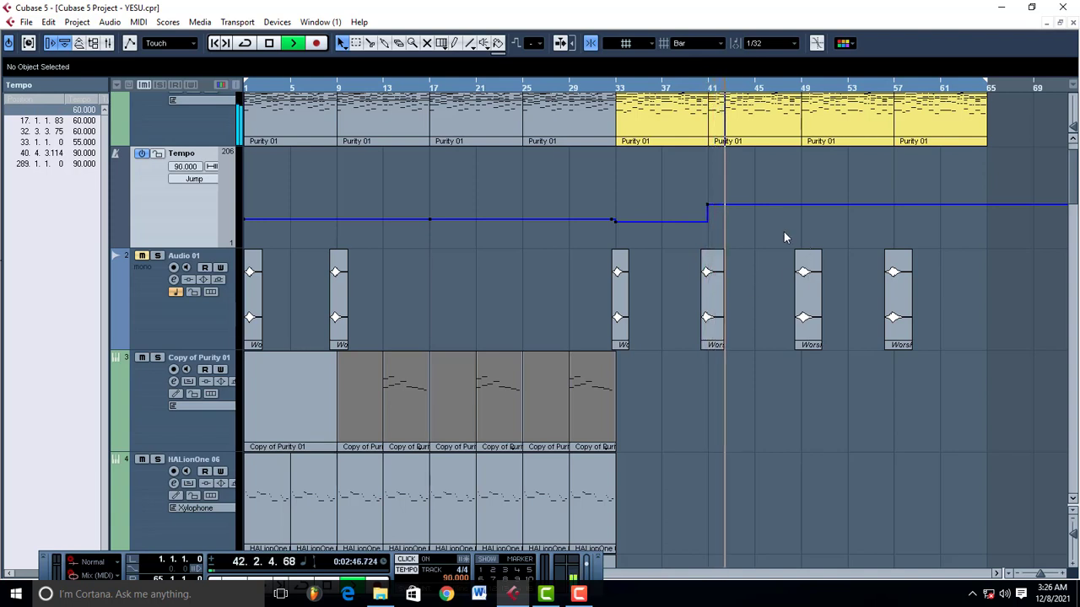
{"action": "key", "text": "space"}
- Add a 90 BPM point at 42.4.4.60, drop bar 43 to 60 BPM, and play it back
{"action": "left_click", "coordinate": [731, 208]}
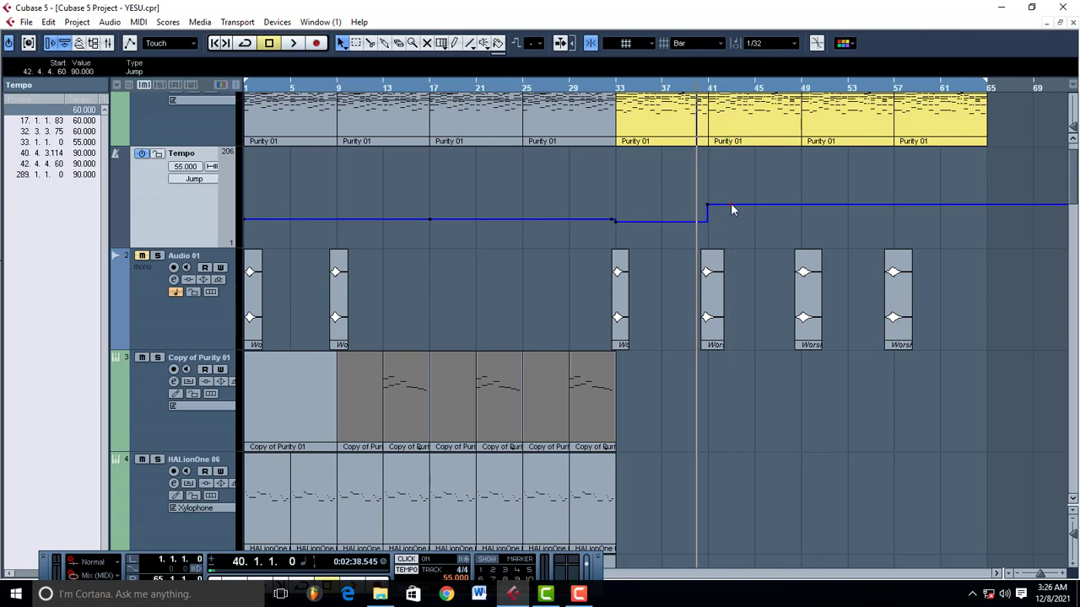
{"action": "left_click_drag", "start_coordinate": [732, 209], "coordinate": [728, 218]}
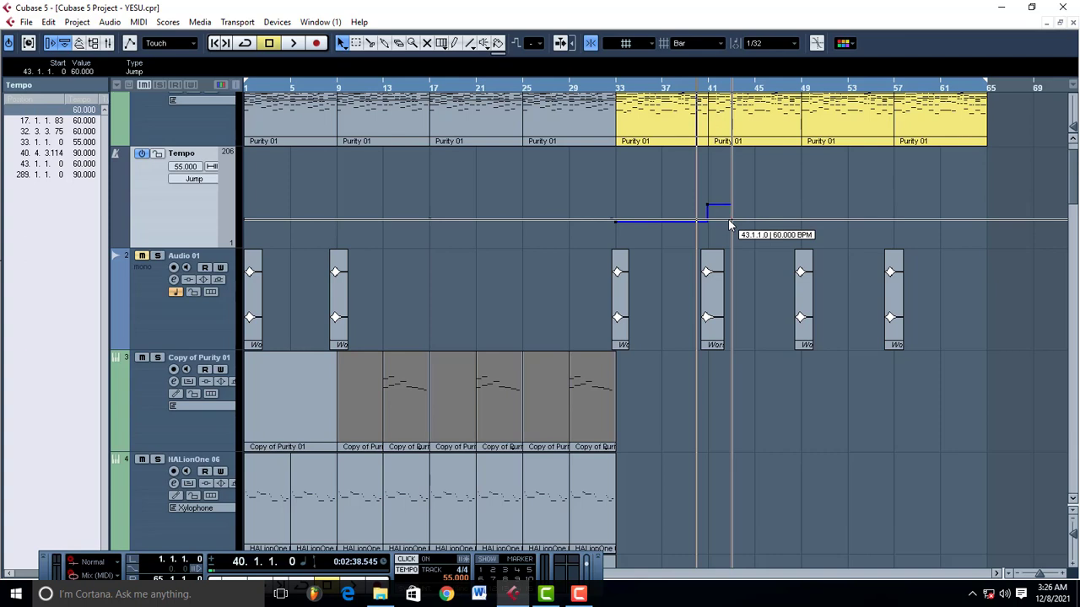
{"action": "key", "text": "space"}
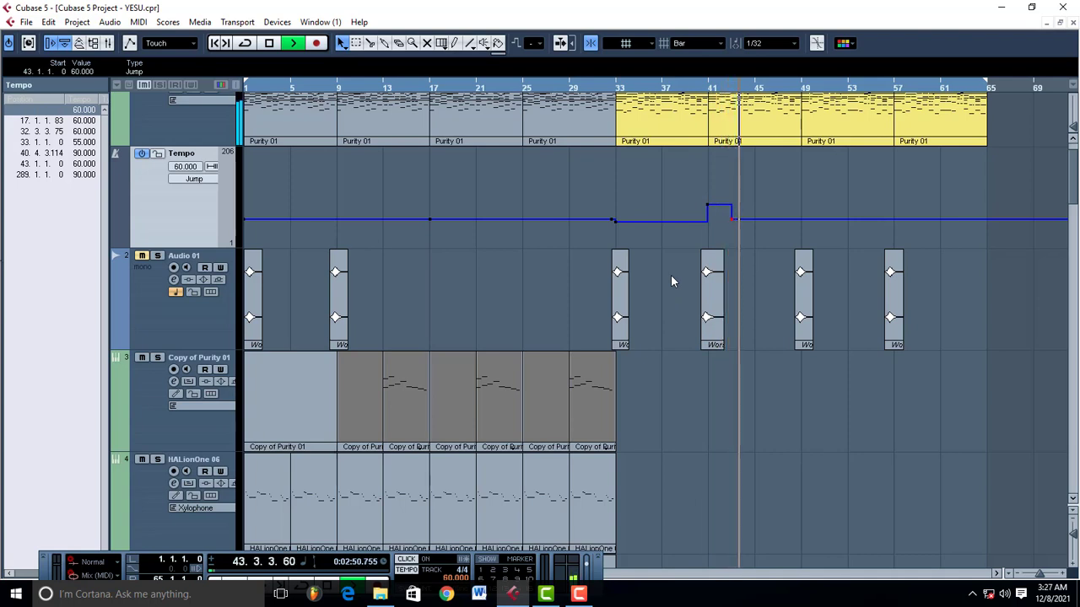
{"action": "key", "text": "space"}
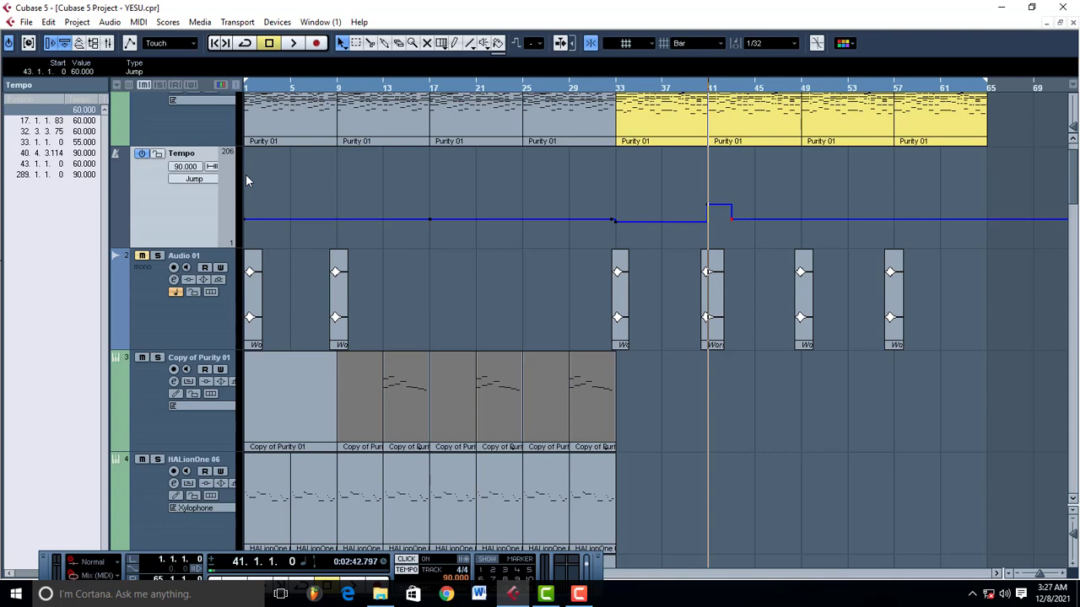
{"action": "right_click", "coordinate": [154, 214]}
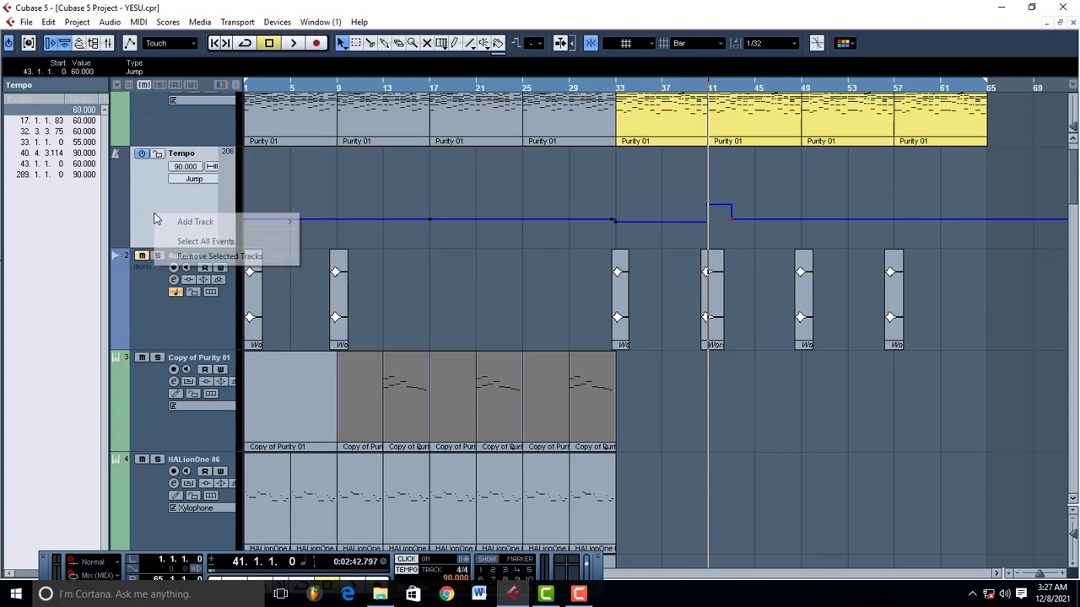
{"action": "mouse_move", "coordinate": [187, 228]}
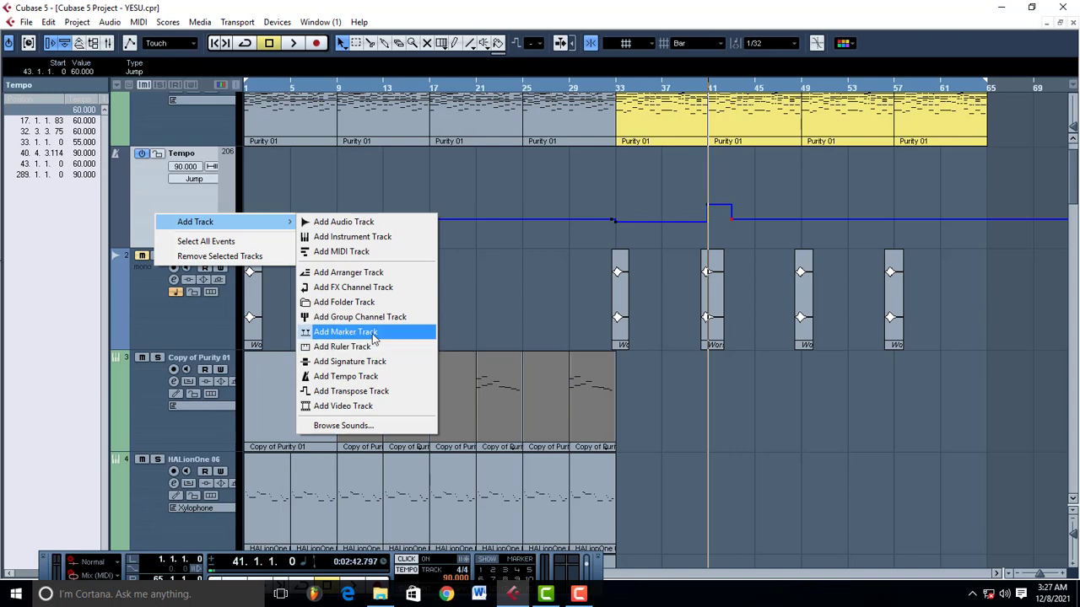
{"action": "left_click", "coordinate": [380, 176]}
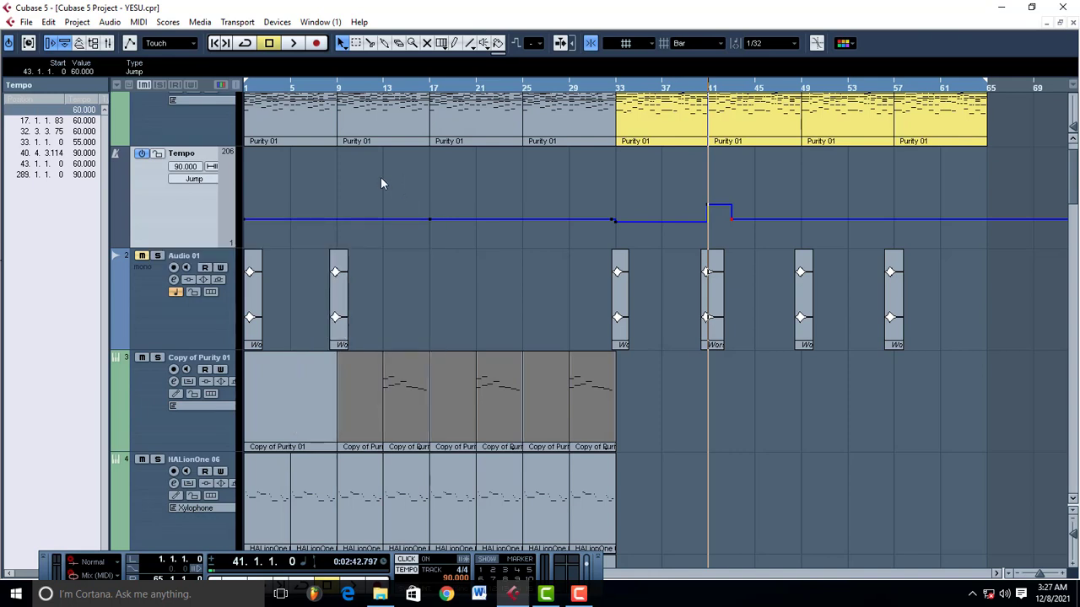